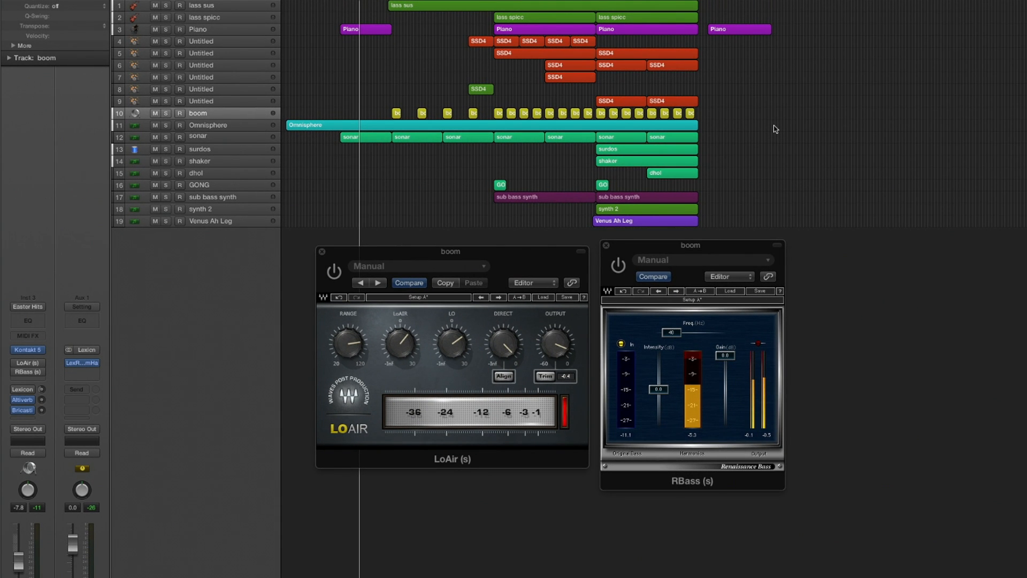
Step: Select the boom track and inspect the Easter Island Hits patch in its Kontakt 5 instrument, closing the instrument window when done
left_click(214, 112)
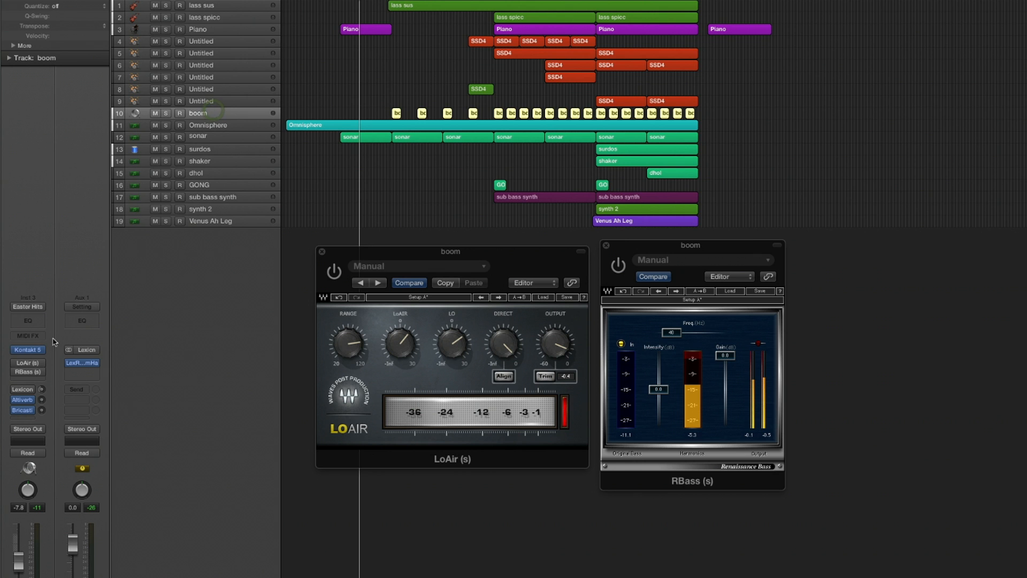
left_click(29, 350)
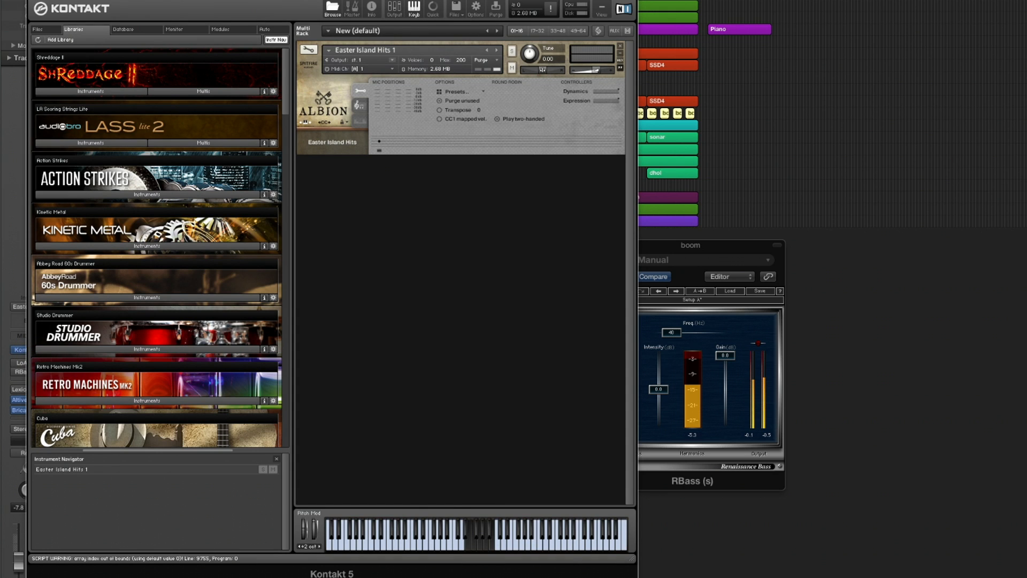
left_click(33, 0)
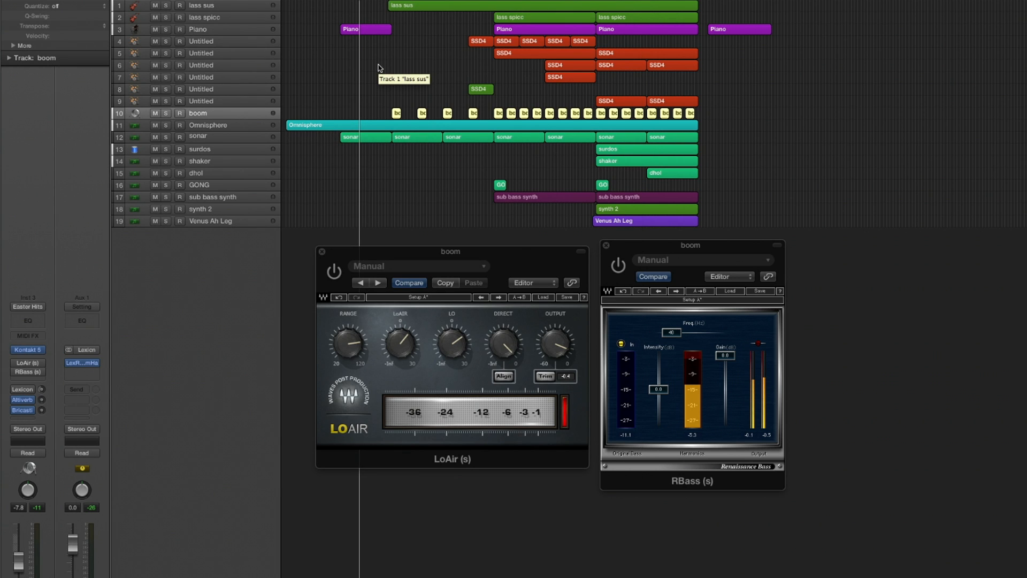
Step: Select the first boom region and raise the boom track's volume to -5.4 dB
left_click(383, 99)
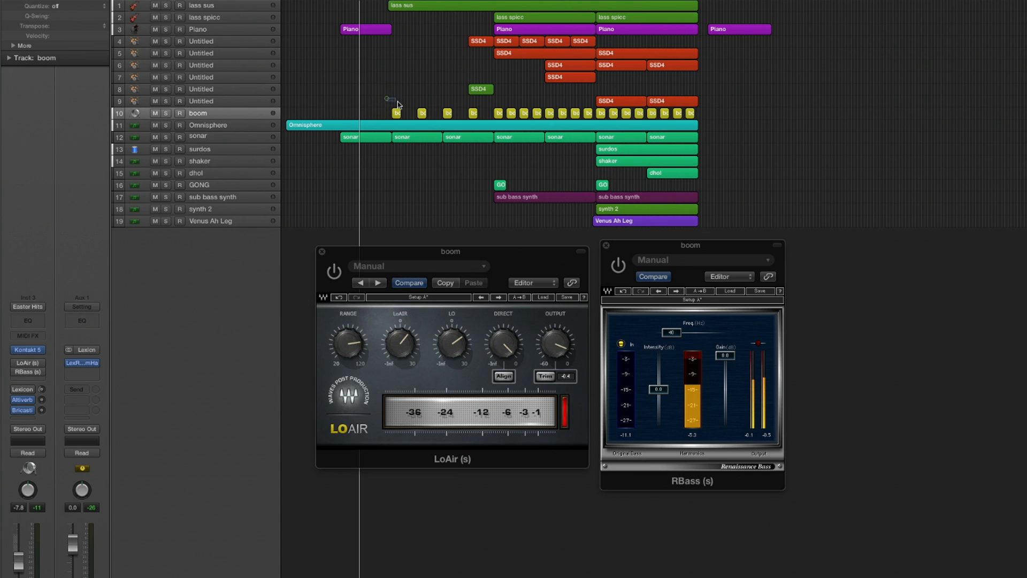
left_click(397, 112)
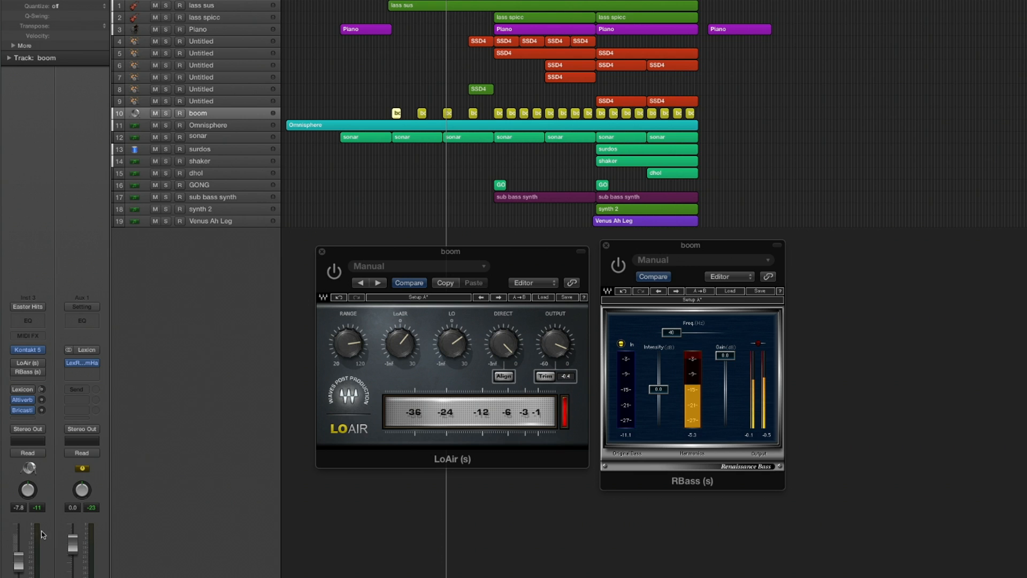
left_click_drag(19, 561, 18, 557)
Step: Solo the first boom region and play it back with both bass plug-ins bypassed
key("ctrl+s")
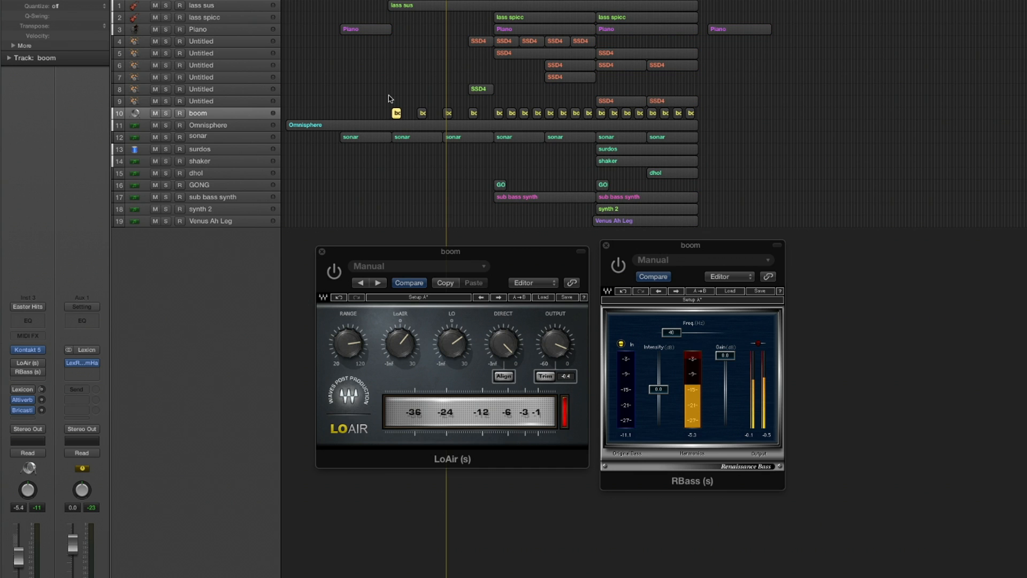
key("space")
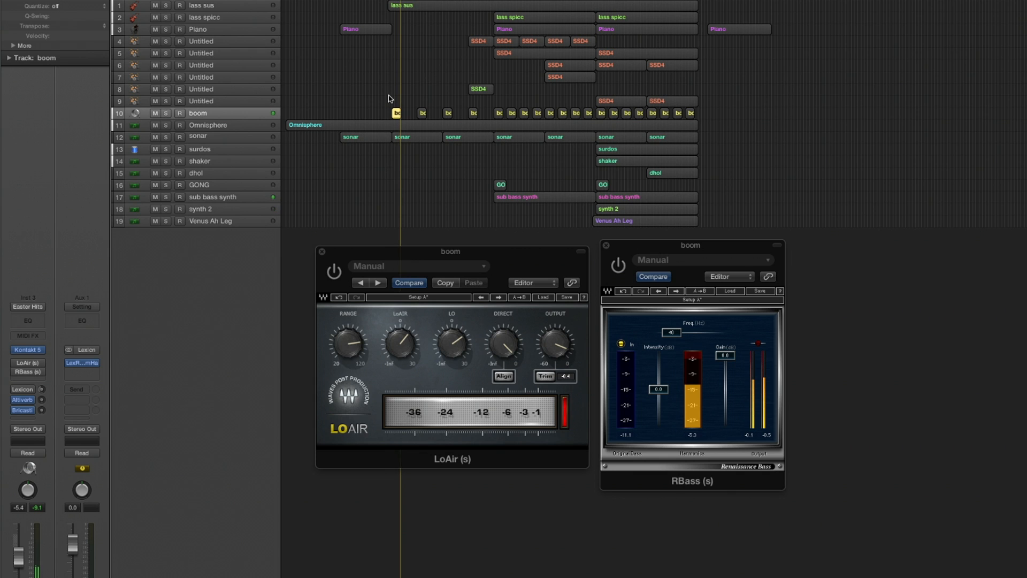
left_click_drag(385, 97, 408, 110)
key("space")
Step: Turn on the LoAir plug-in and examine its Range, LoAir, Lo, Direct and Output controls
left_click(432, 256)
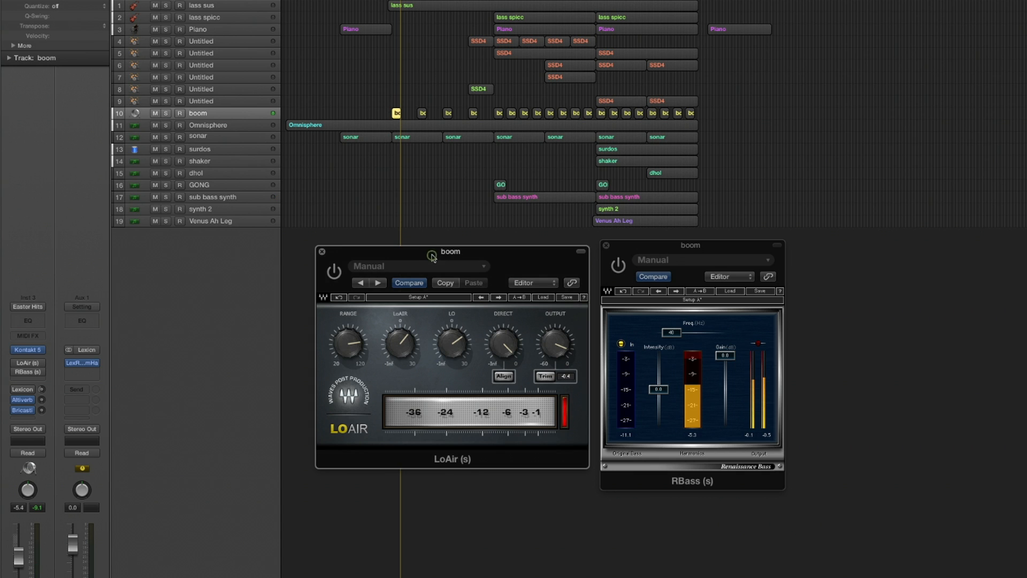
left_click(333, 273)
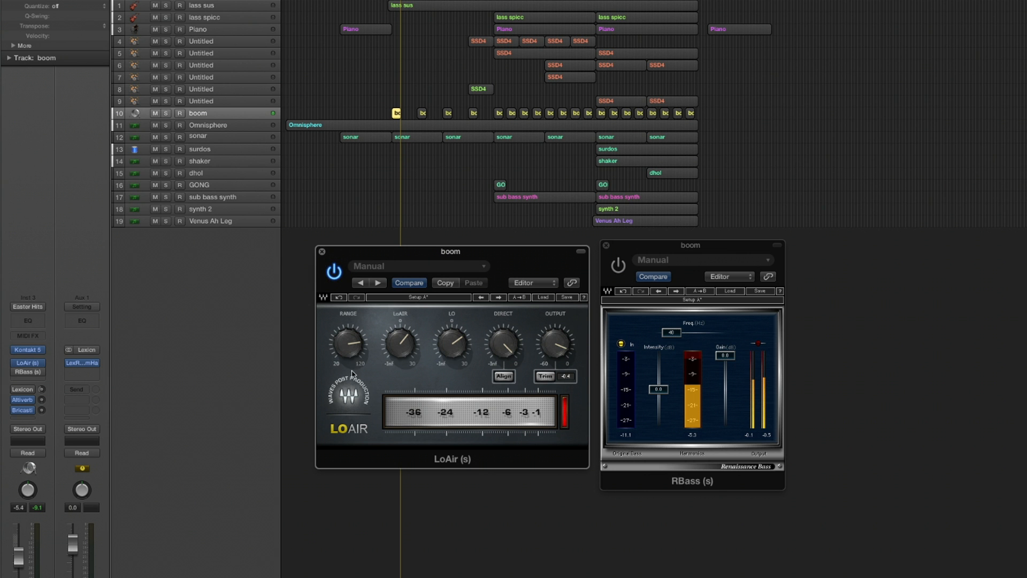
left_click(352, 349)
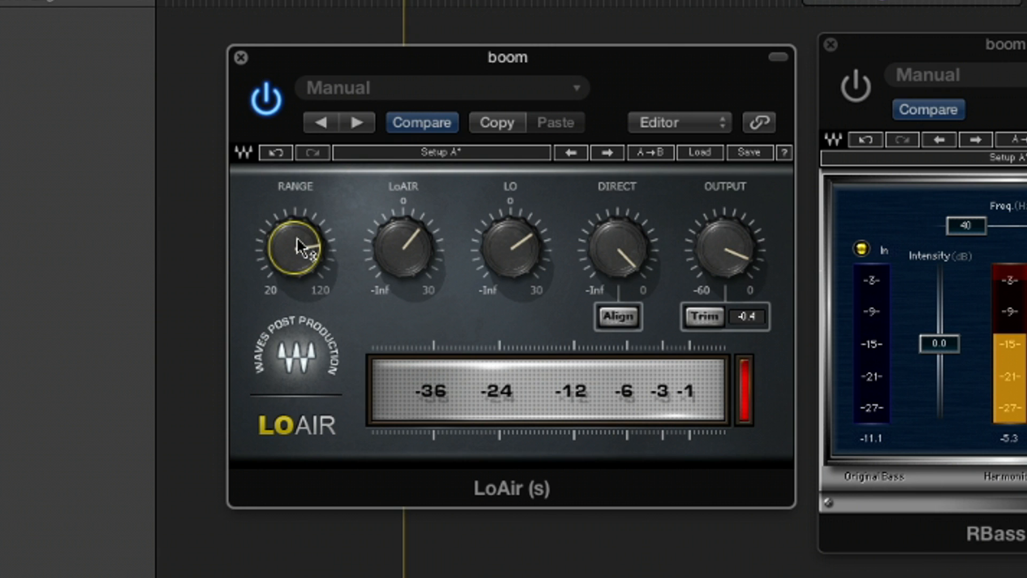
mouse_move(297, 237)
mouse_move(402, 247)
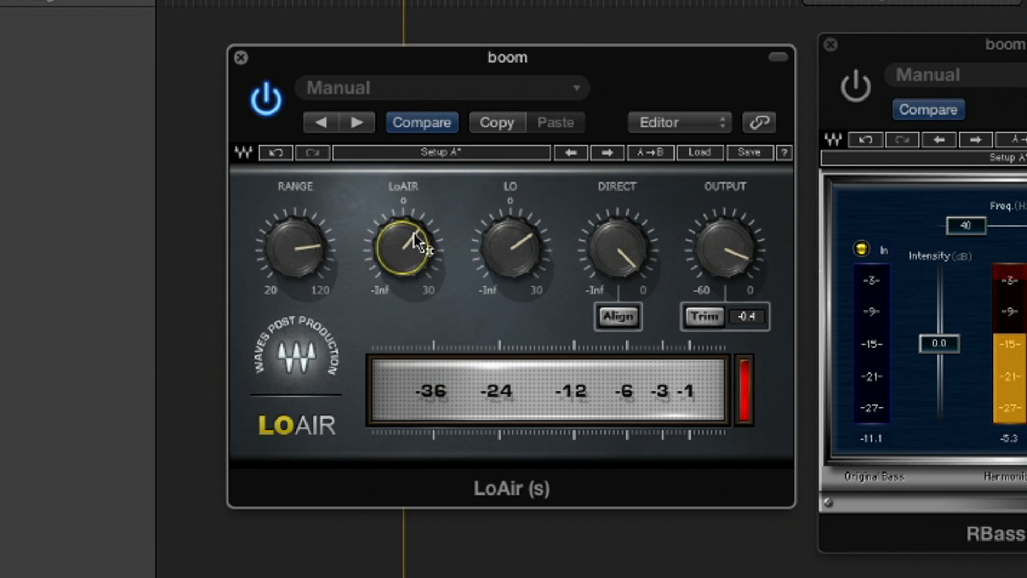
mouse_move(511, 238)
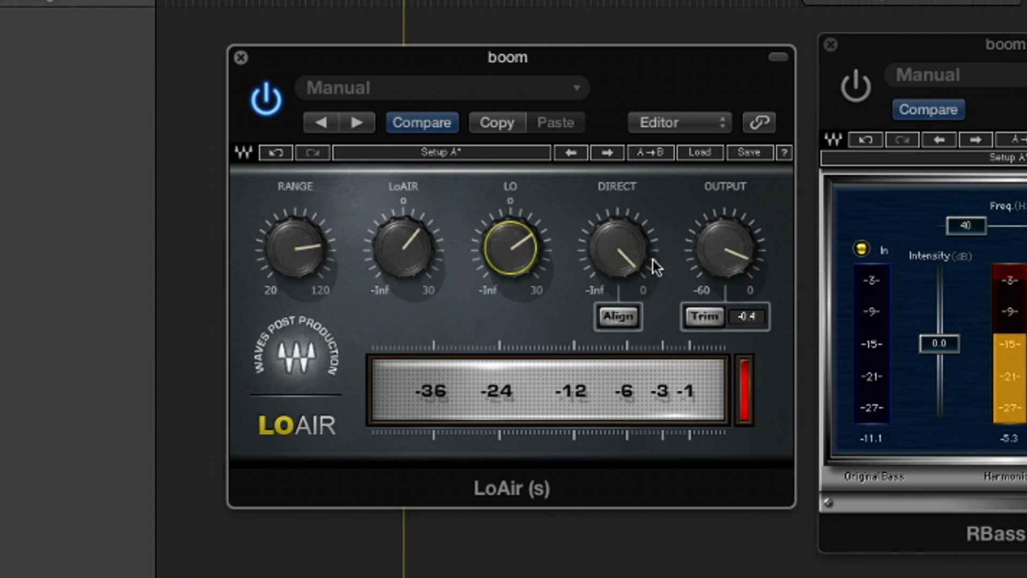
mouse_move(729, 248)
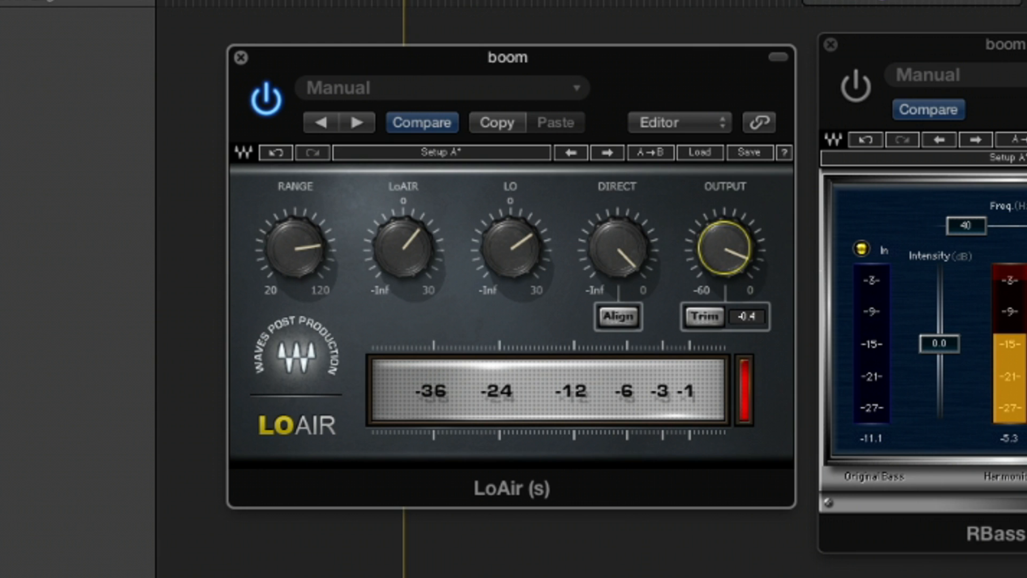
Step: Compare the boom's sound during playback with LoAir bypassed and turned back on
left_click(263, 100)
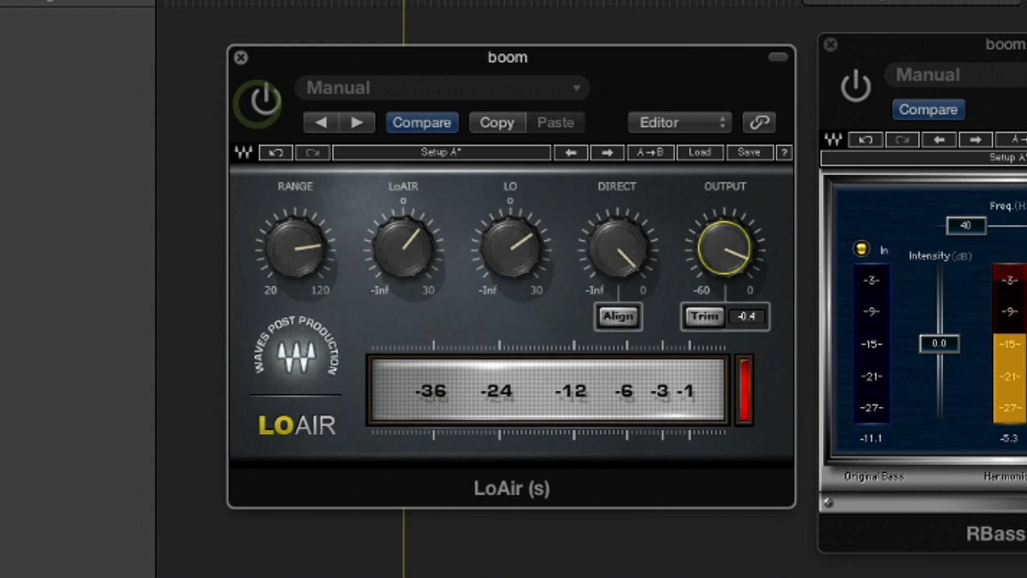
key("space")
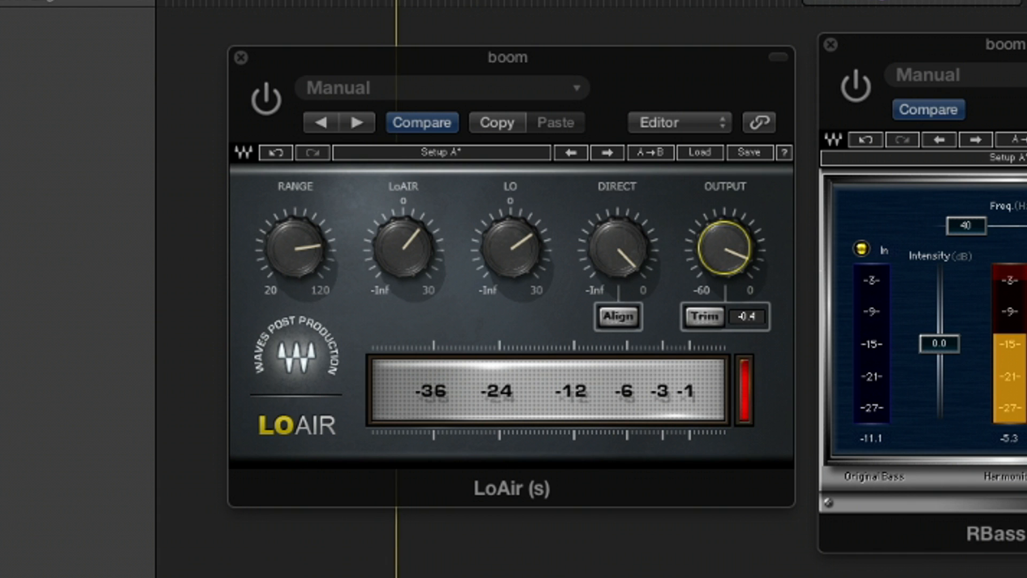
left_click(266, 104)
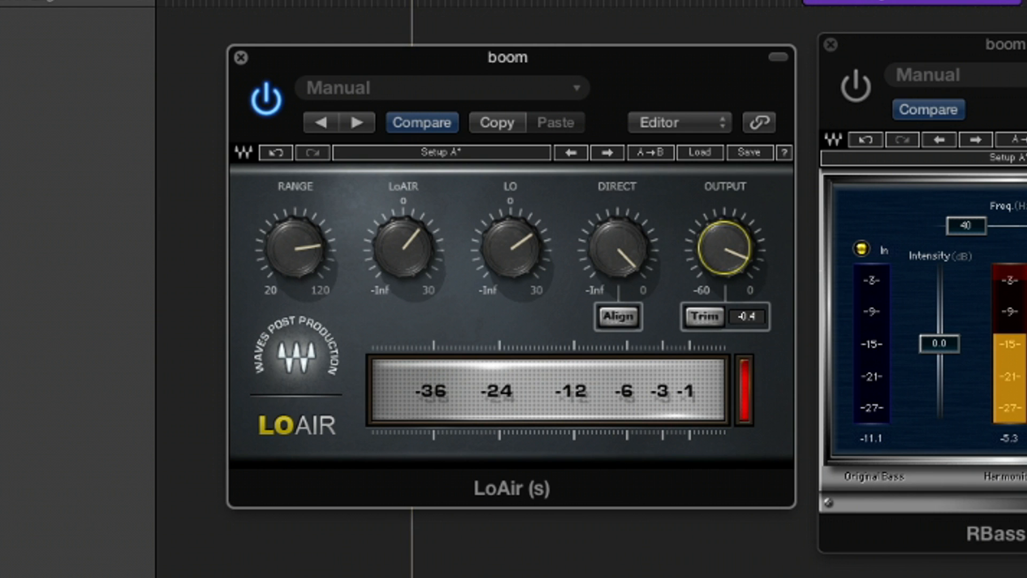
left_click(365, 4)
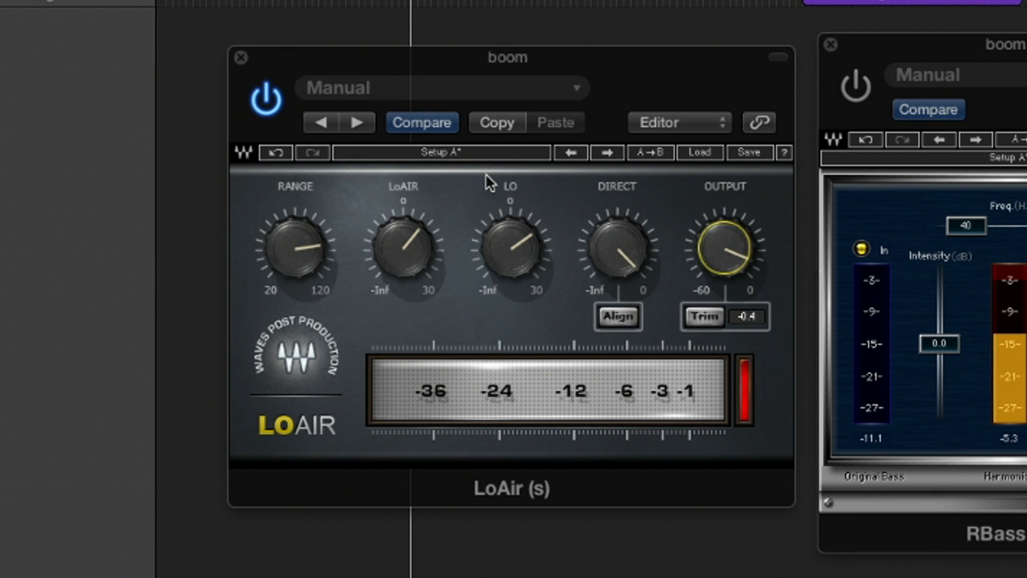
Step: Bypass LoAir and turn on the RBass plug-in on the boom track
left_click(279, 57)
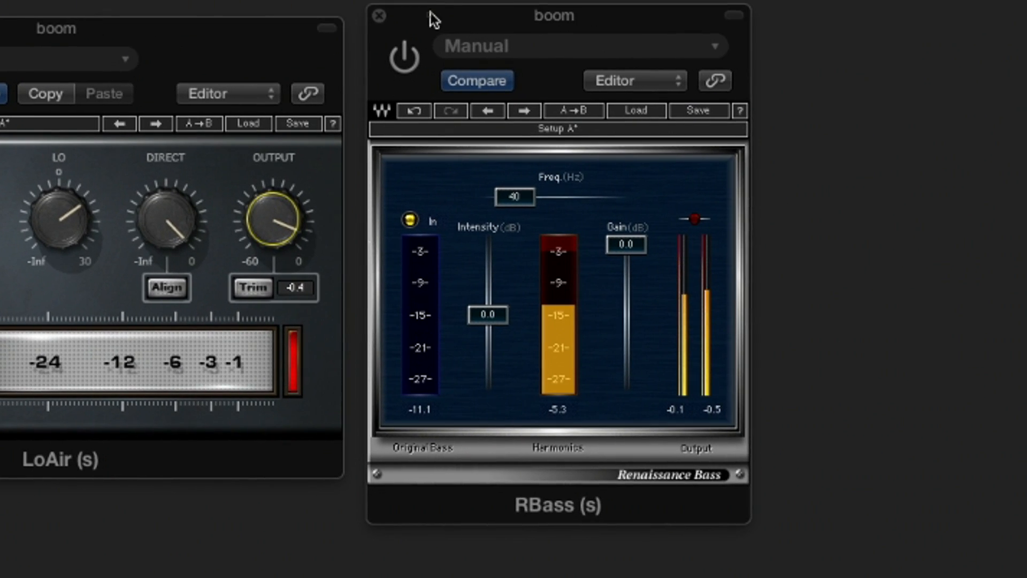
left_click(730, 35)
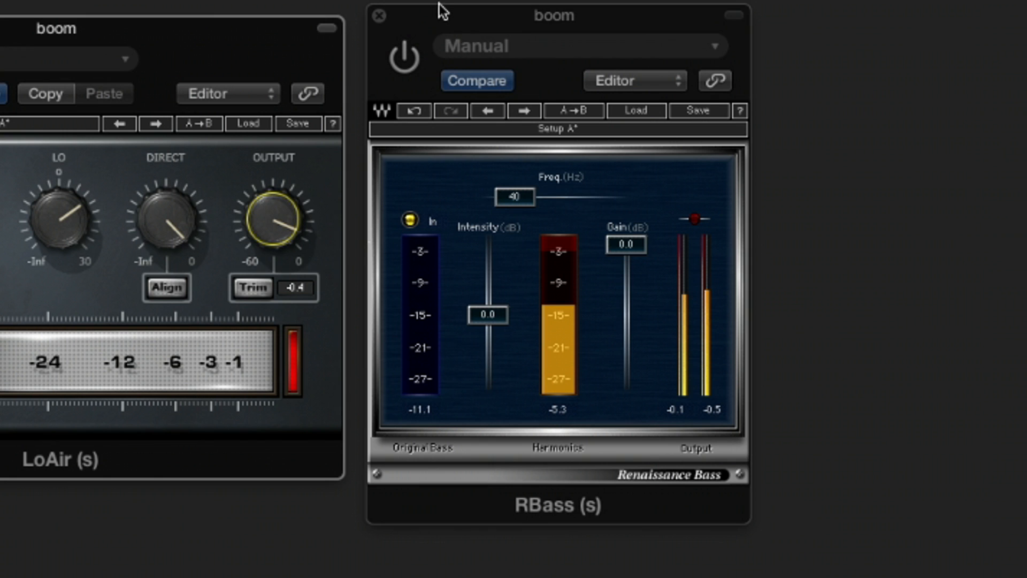
left_click(439, 5)
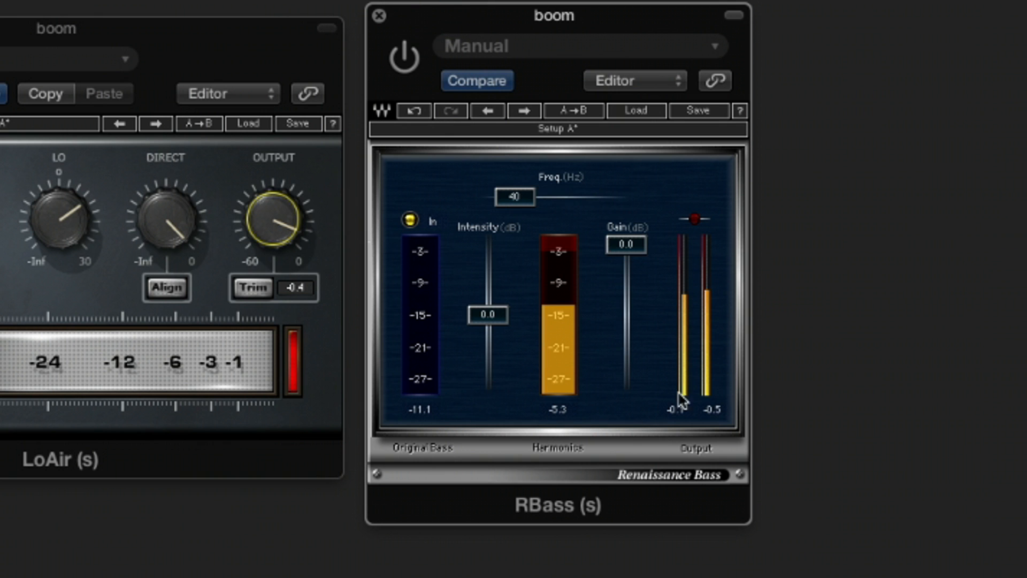
left_click(405, 58)
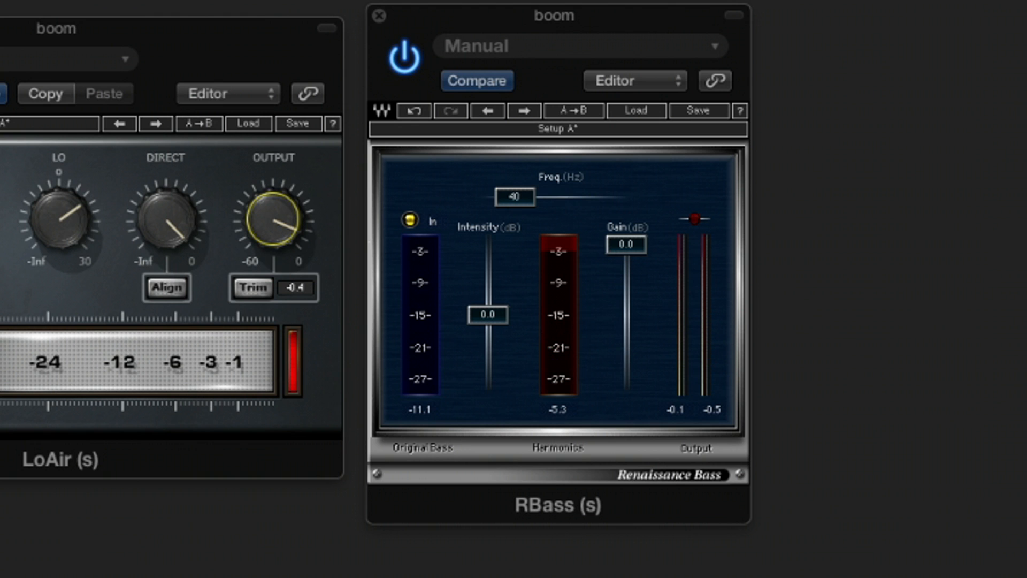
Step: Set the RBass frequency to 100 Hz and play the soloed boom
left_click(514, 198)
type("100")
key("Return")
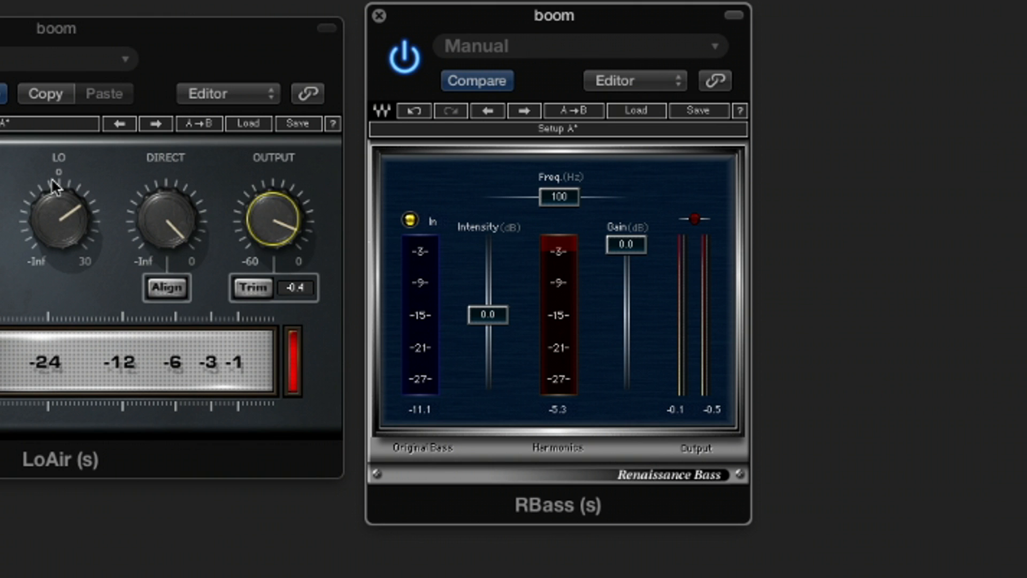
key("space")
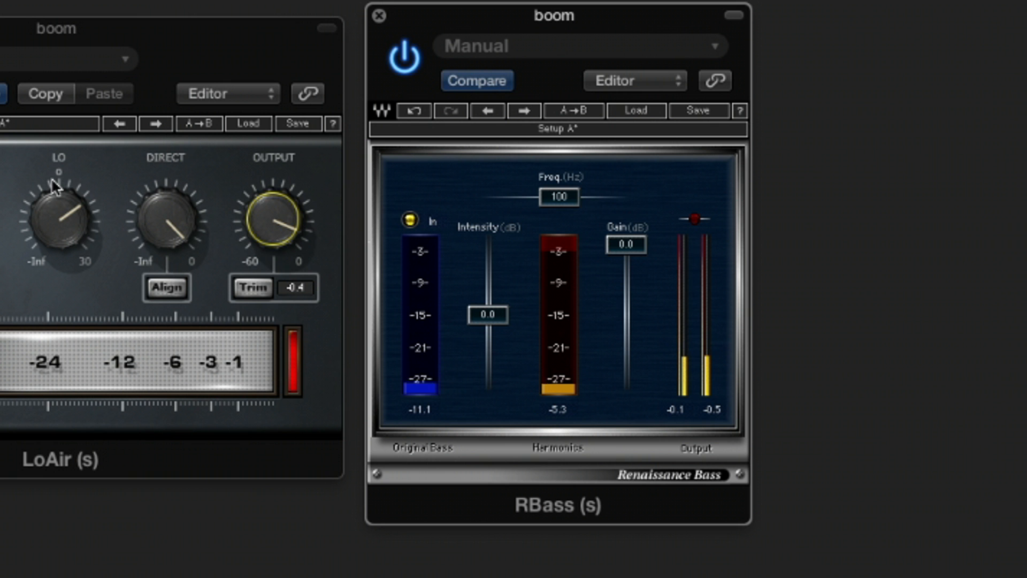
Step: Lower the RBass frequency to 42 Hz and play the boom with solo turned off
left_click_drag(559, 197, 519, 197)
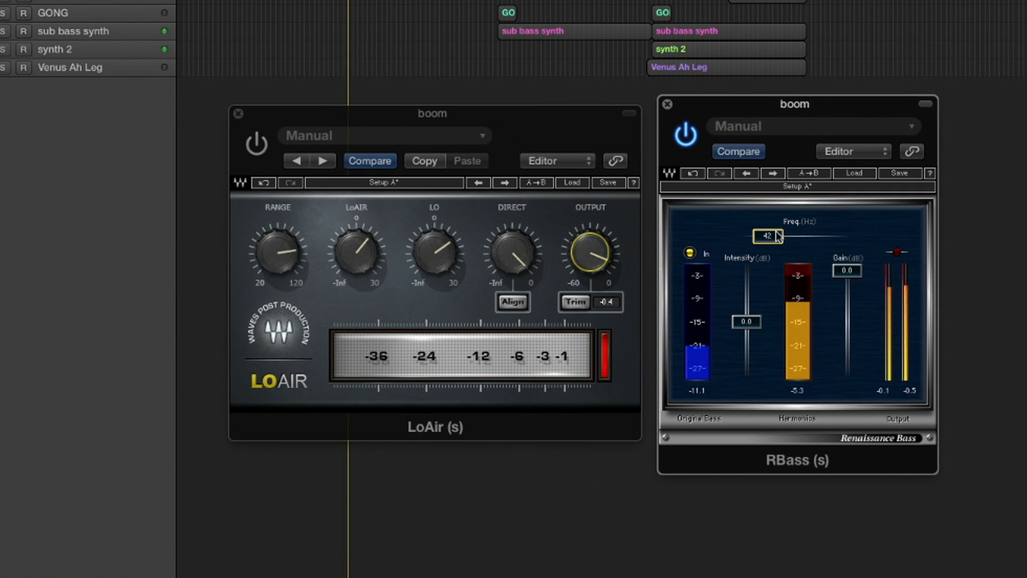
key("space")
key("s")
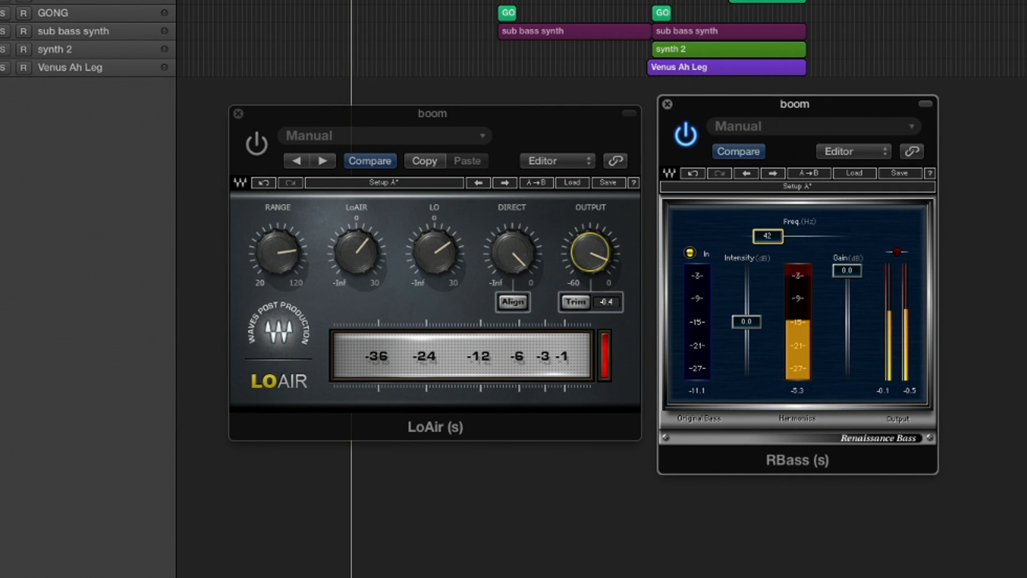
left_click(333, 1)
key("space")
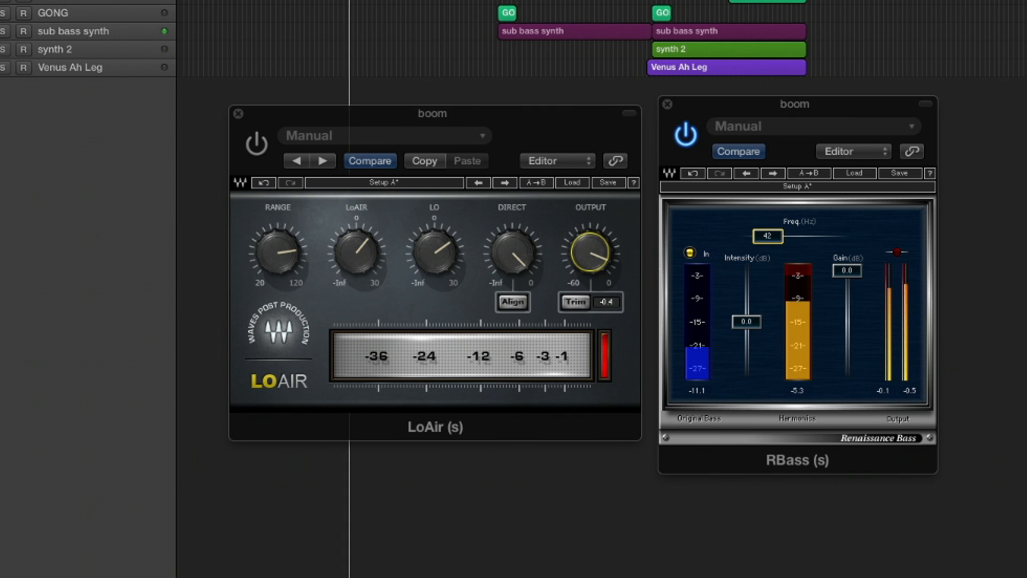
key("space")
Step: Bypass RBass and turn LoAir back on for the boom track
left_click(685, 135)
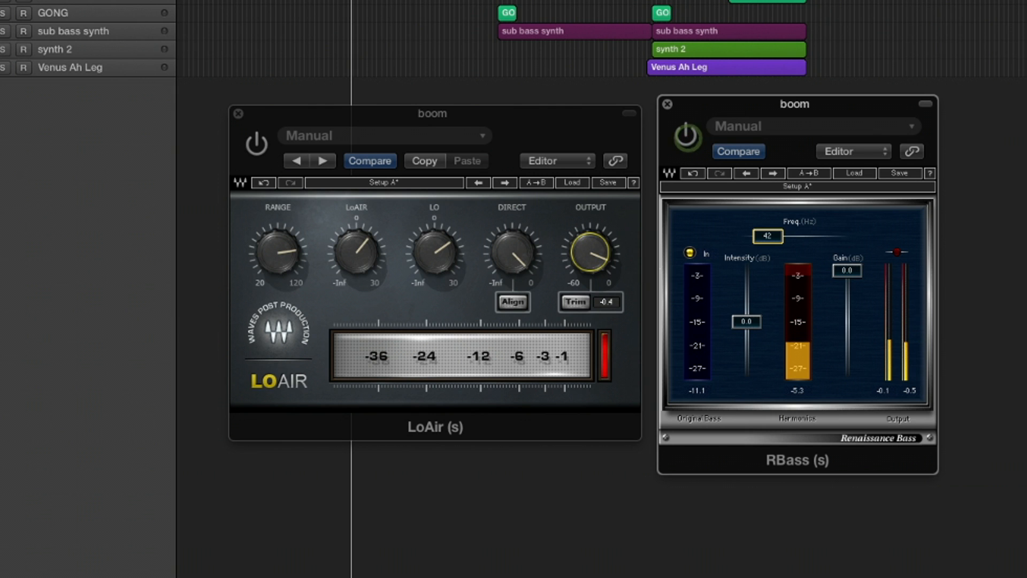
left_click(259, 144)
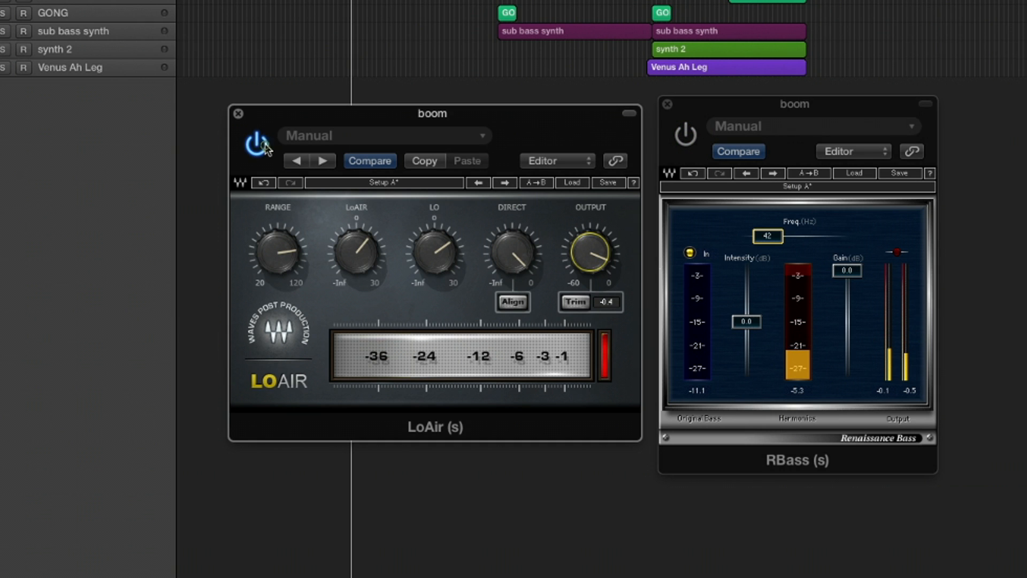
Step: Audition the soloed boom with the LoAir Range at 41 Hz, and raise the Range back toward its upper end
left_click_drag(302, 251, 302, 281)
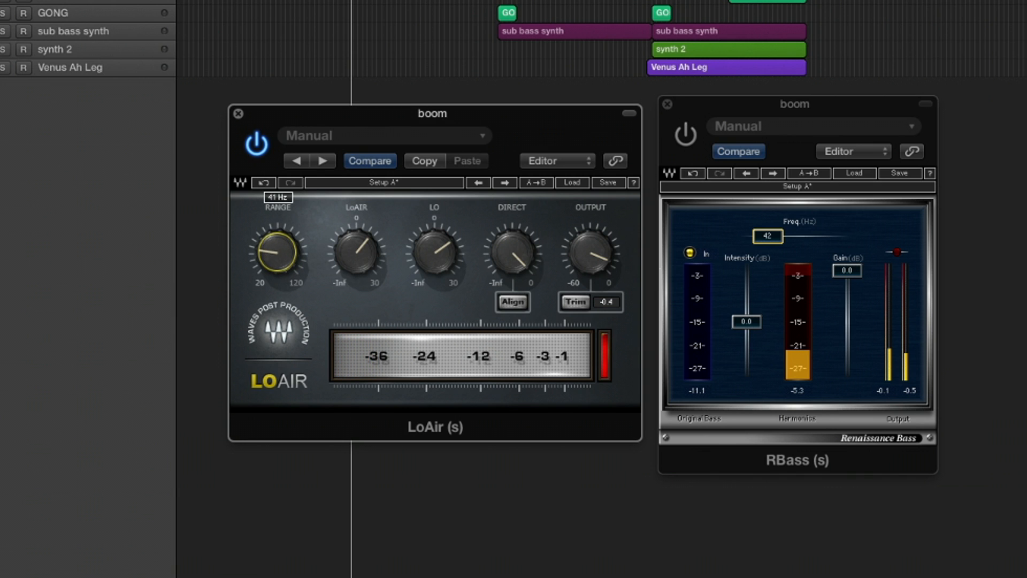
key("space")
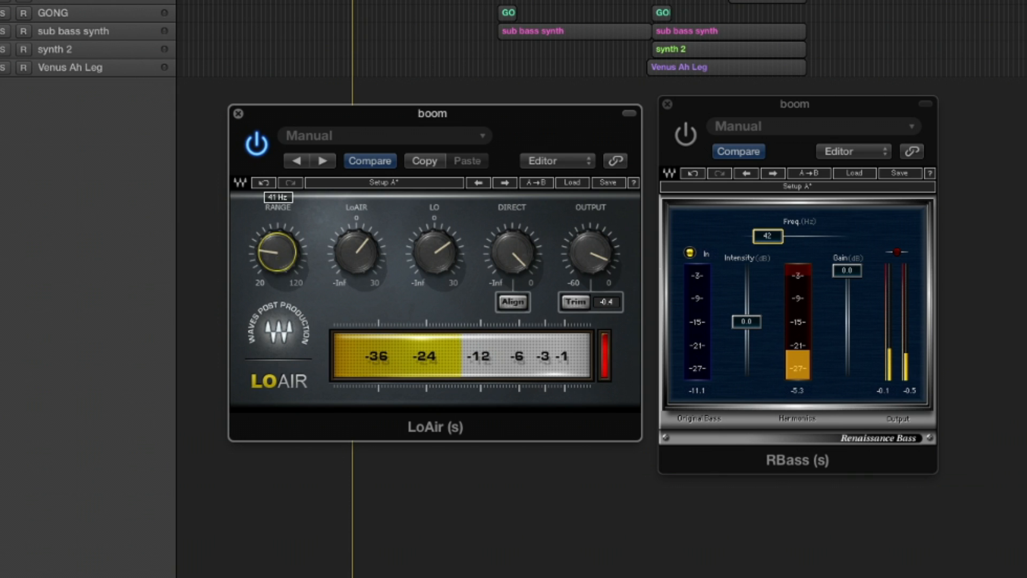
left_click_drag(277, 251, 277, 222)
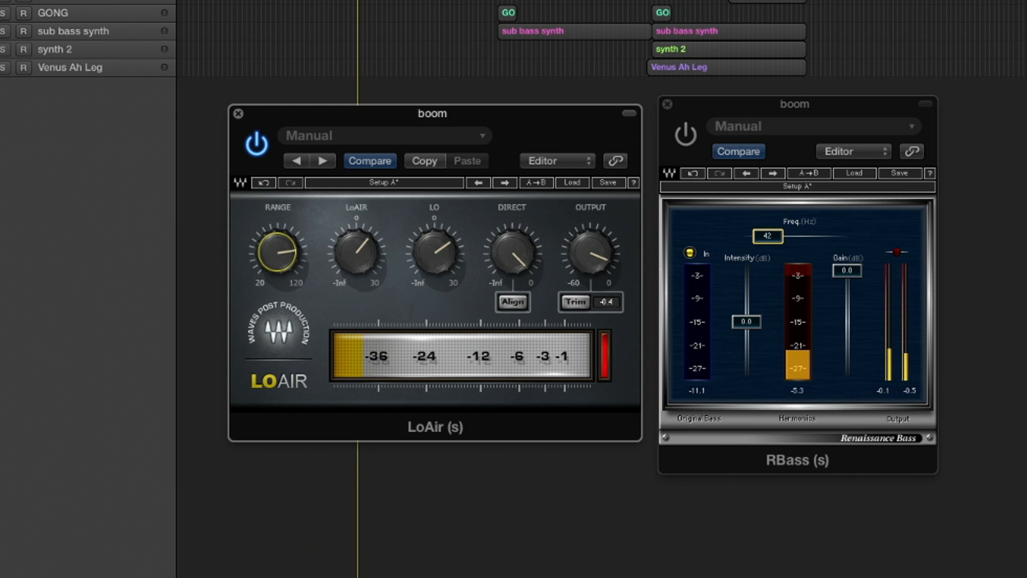
key("s")
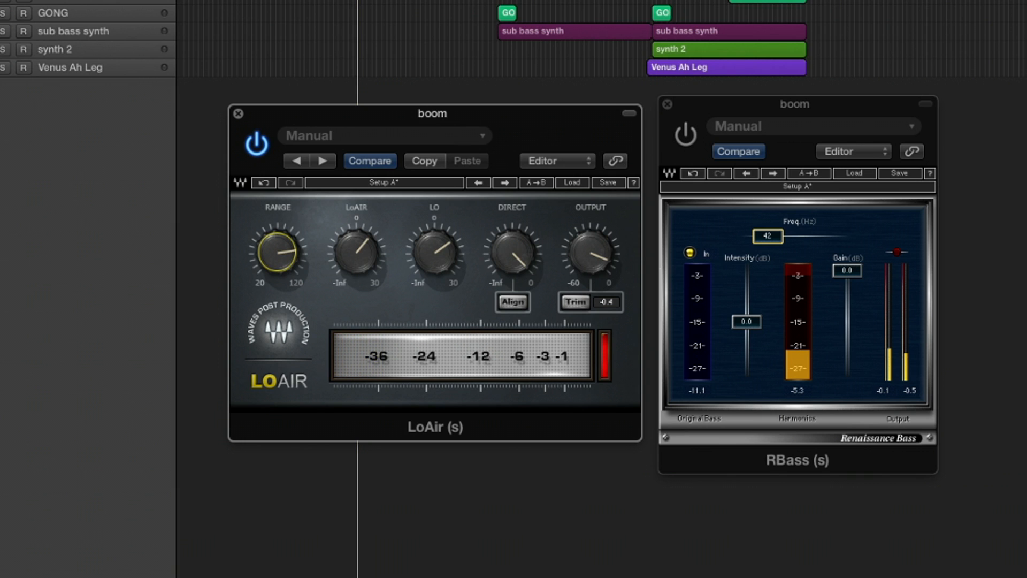